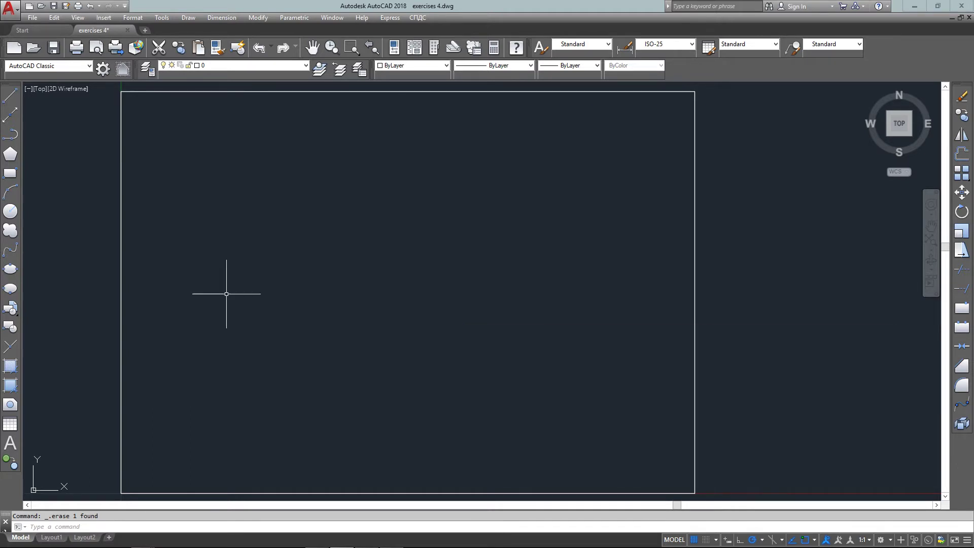
pyautogui.write('l')
# Step: Draw a 2.5-unit horizontal line from point 2,0.5 using the LINE command
pyautogui.press('Return')
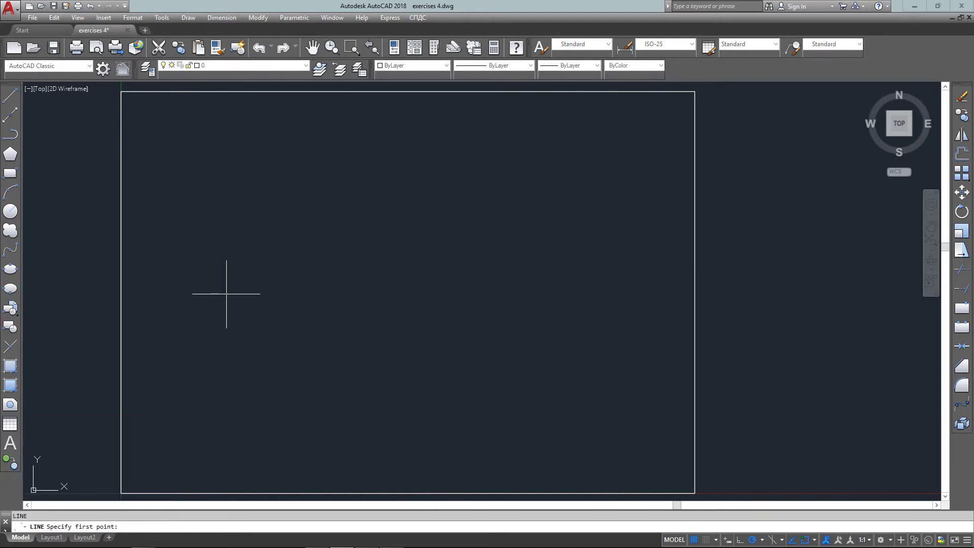
pyautogui.write(',.')
pyautogui.write('5')
pyautogui.press('Return')
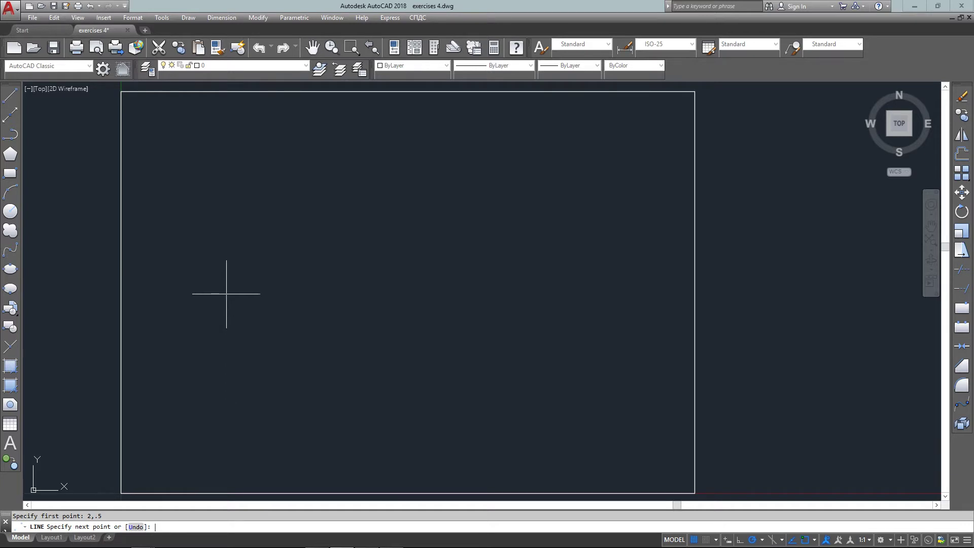
pyautogui.write('@2.5,')
pyautogui.write('0')
pyautogui.press('Return')
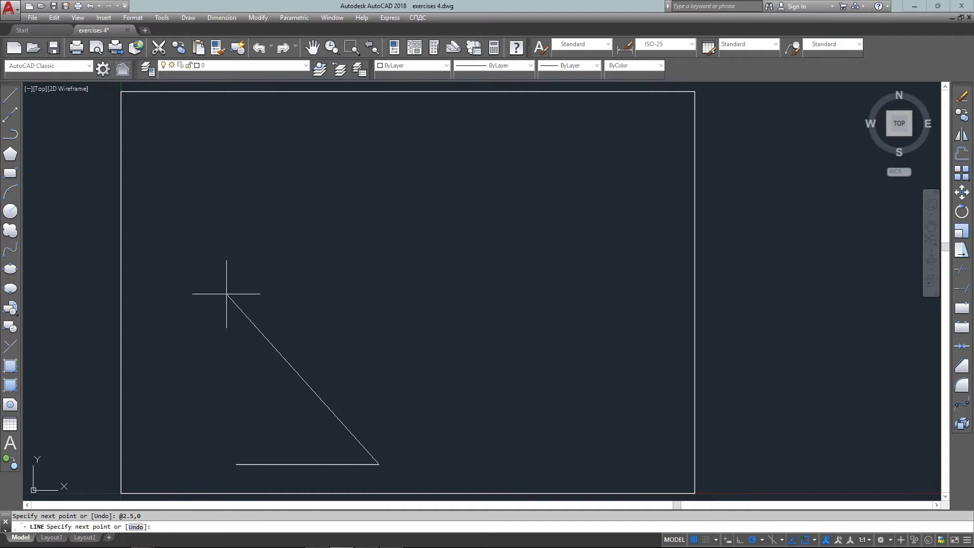
pyautogui.press('Escape')
pyautogui.write('l')
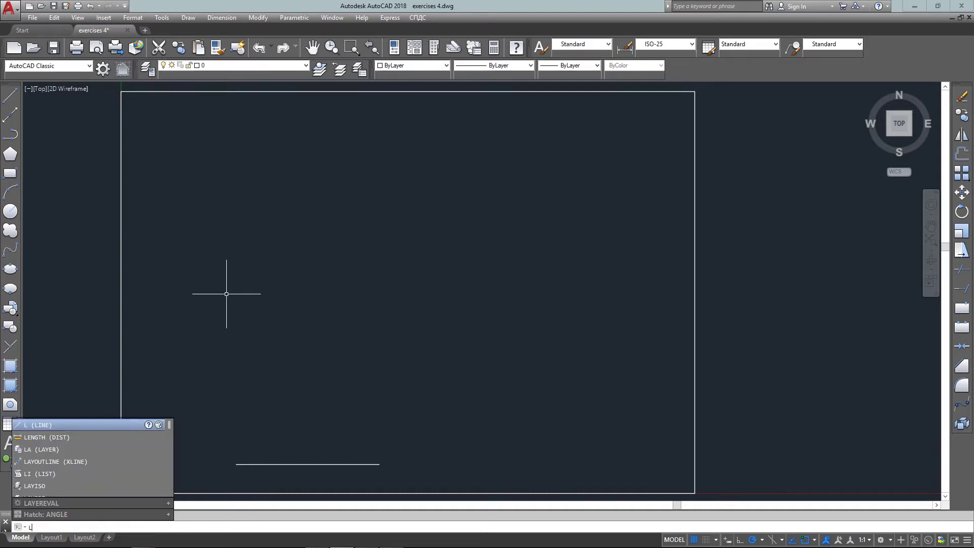
# Step: Draw a vertical line straight up from the base line's right endpoint
pyautogui.press('Return')
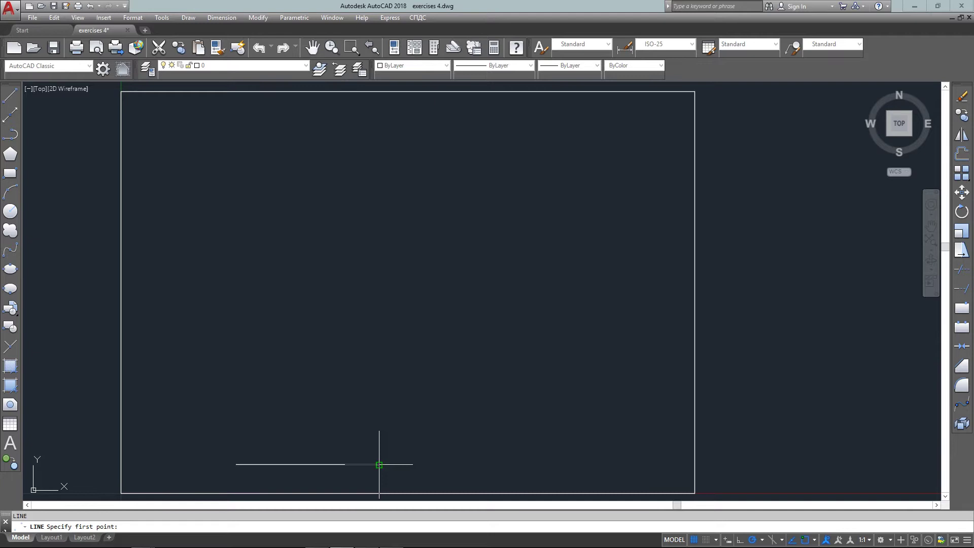
pyautogui.click(379, 465)
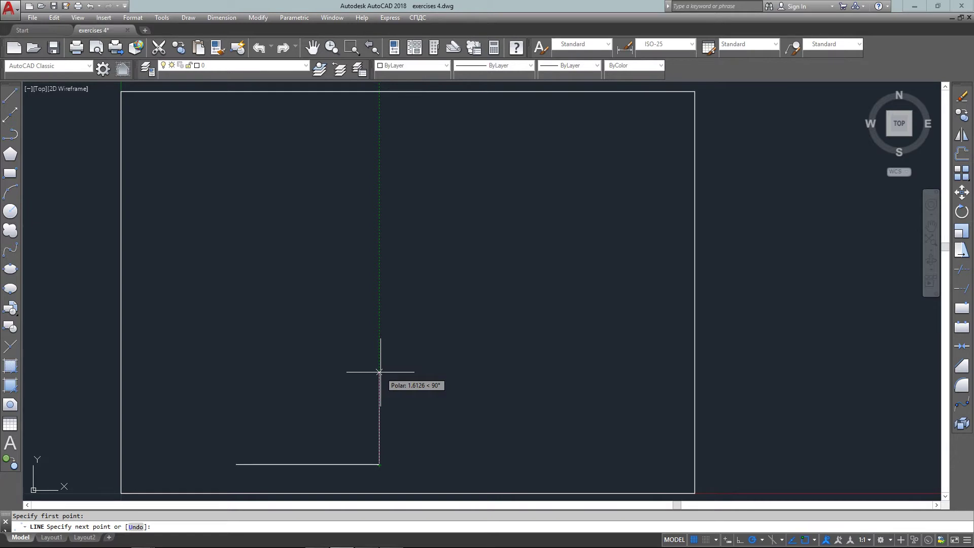
pyautogui.click(379, 367)
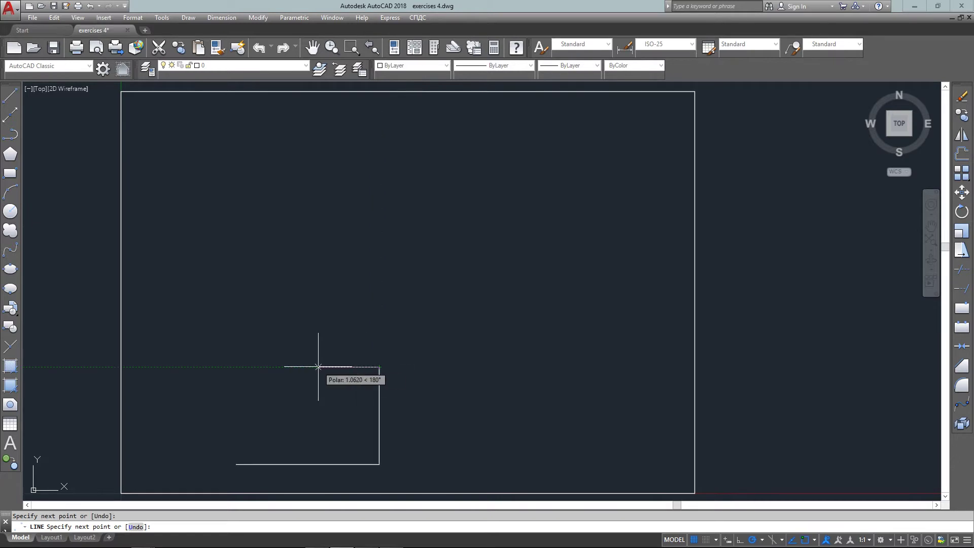
pyautogui.press('Return')
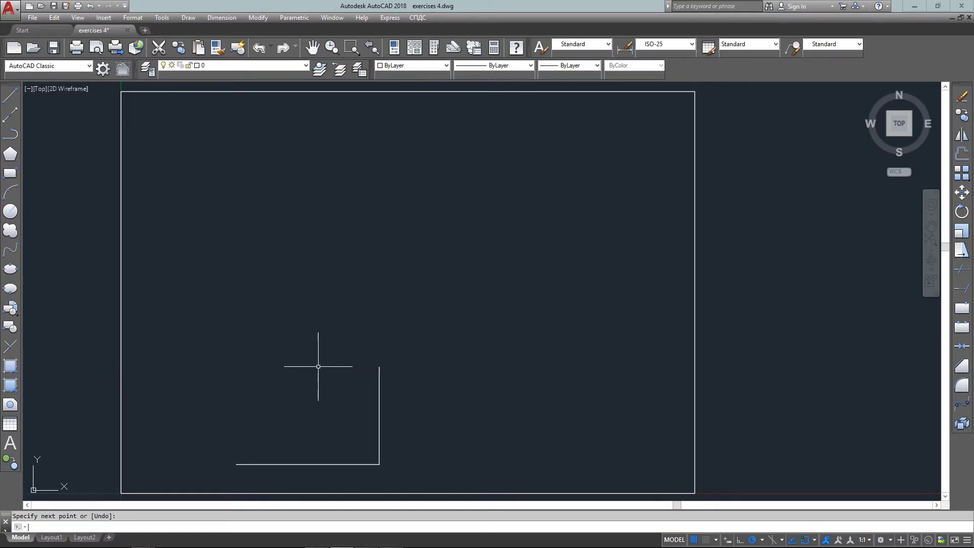
# Step: Draw a 5-unit line at 20° from the base line's left endpoint
pyautogui.press('Return')
pyautogui.click(235, 463)
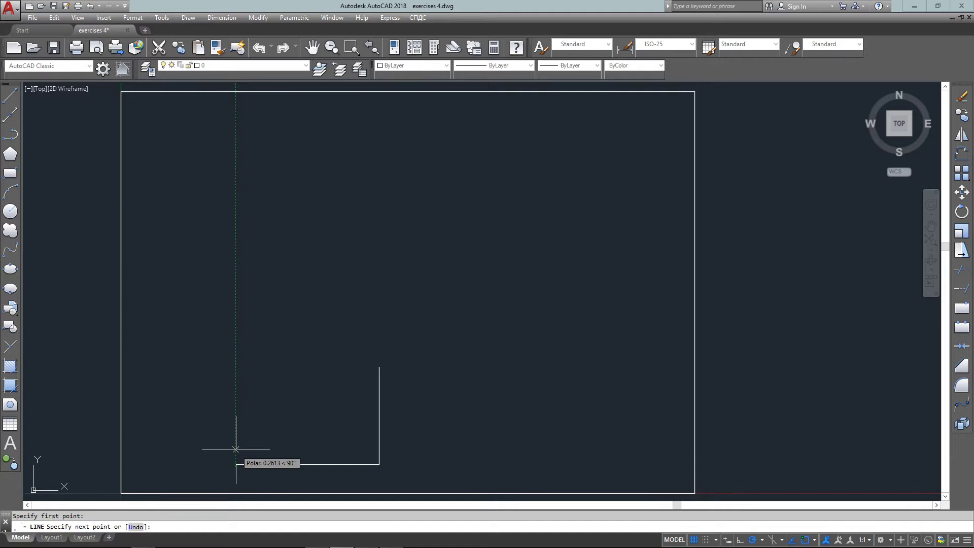
pyautogui.write('@5')
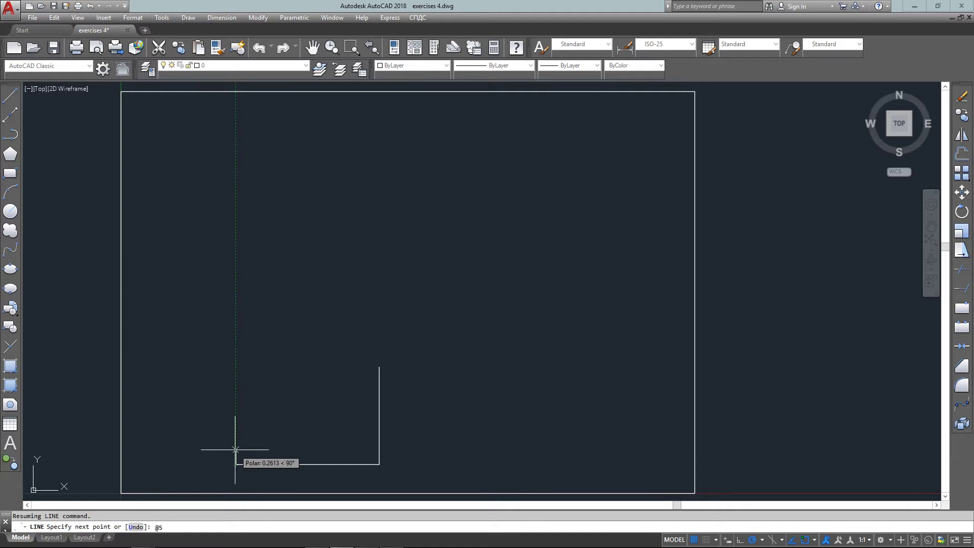
pyautogui.write('<20')
pyautogui.press('Return')
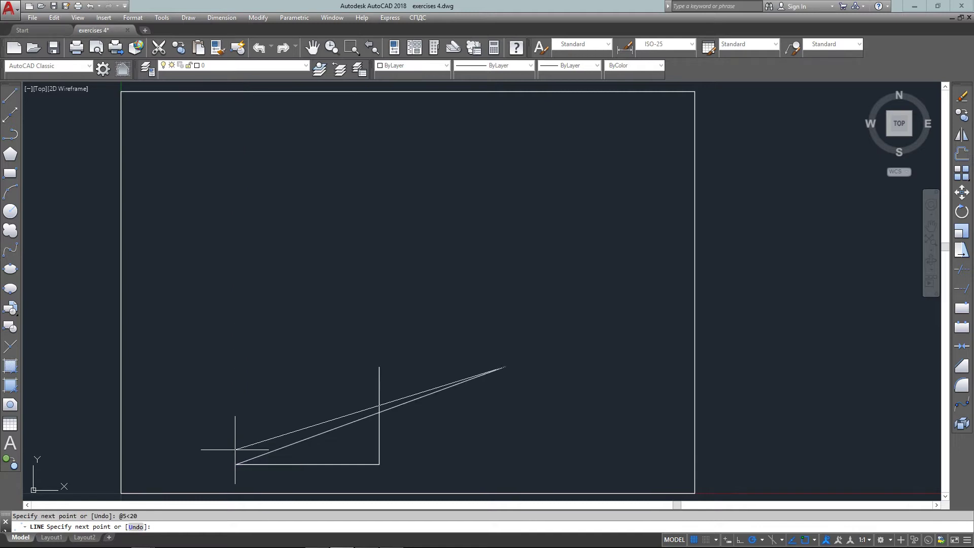
pyautogui.press('Return')
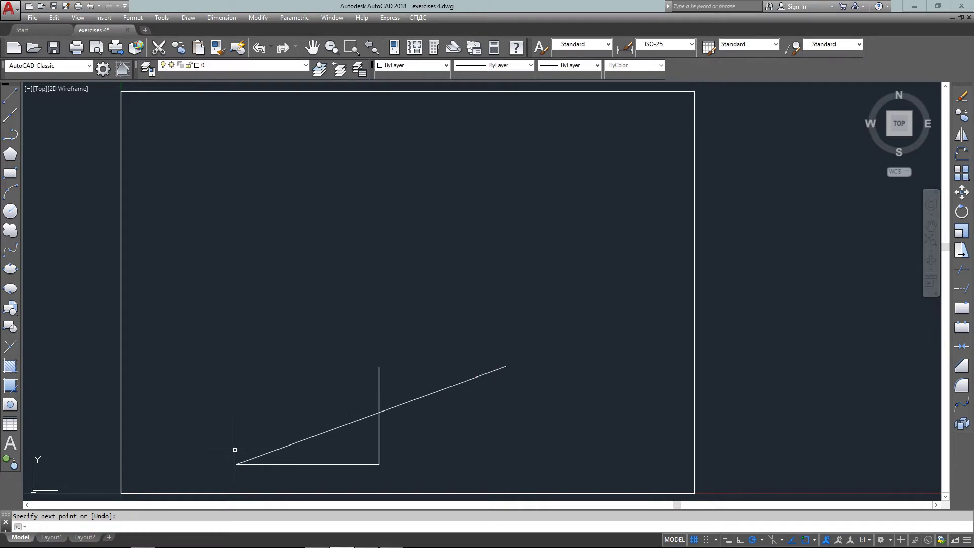
pyautogui.write('TR')
pyautogui.write('IM')
# Step: Trim the sloped line past the vertical and the vertical line above the slope
pyautogui.press('Return')
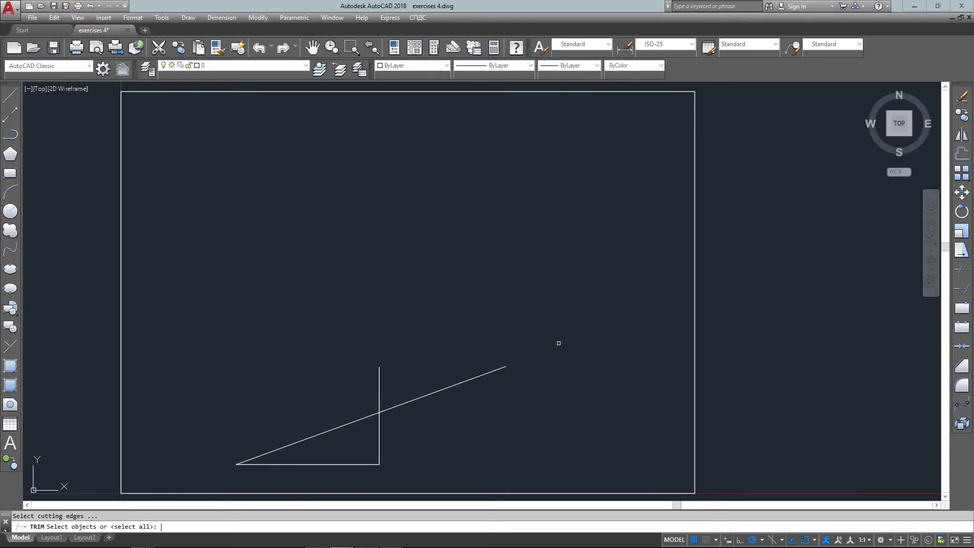
pyautogui.click(490, 318)
pyautogui.click(368, 394)
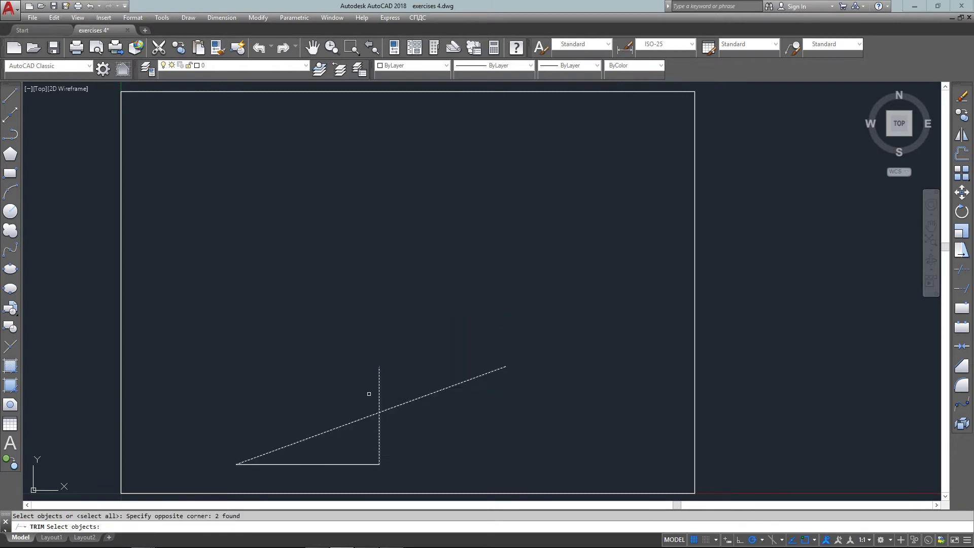
pyautogui.press('Return')
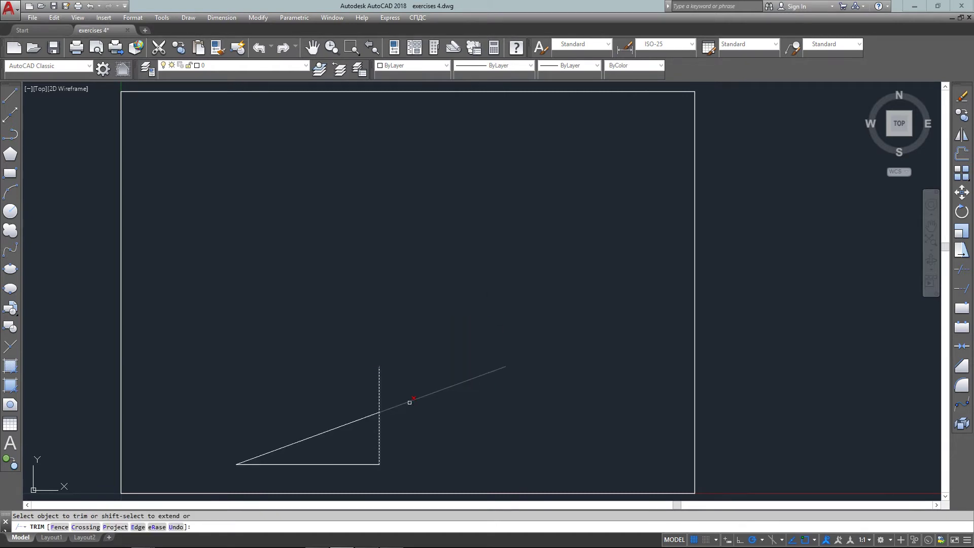
pyautogui.click(408, 401)
pyautogui.click(378, 382)
# Step: Draw a closed diamond from point 5,2 with 2-unit edges at 45°, 135° and 225°
pyautogui.press('Escape')
pyautogui.write('l')
pyautogui.press('Return')
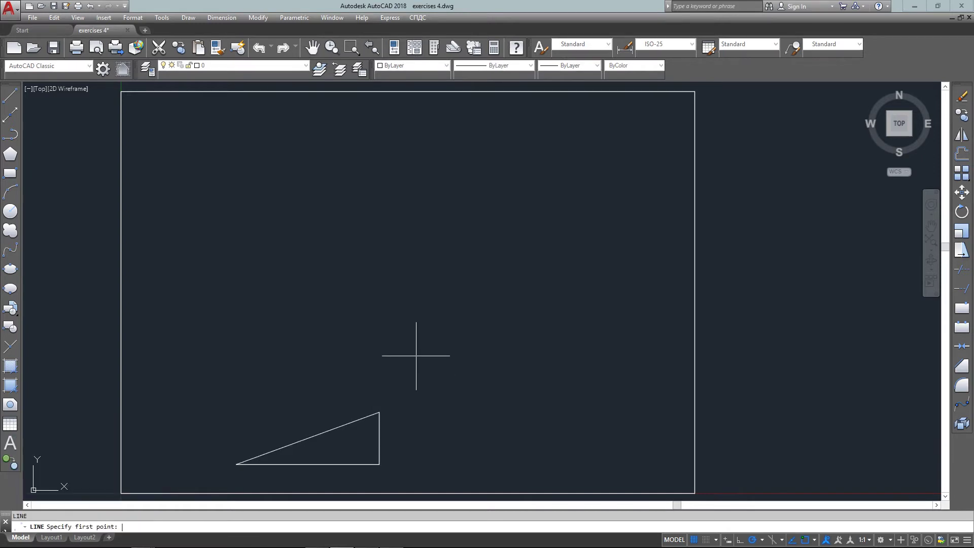
pyautogui.press('Return')
pyautogui.write('5,2')
pyautogui.press('Return')
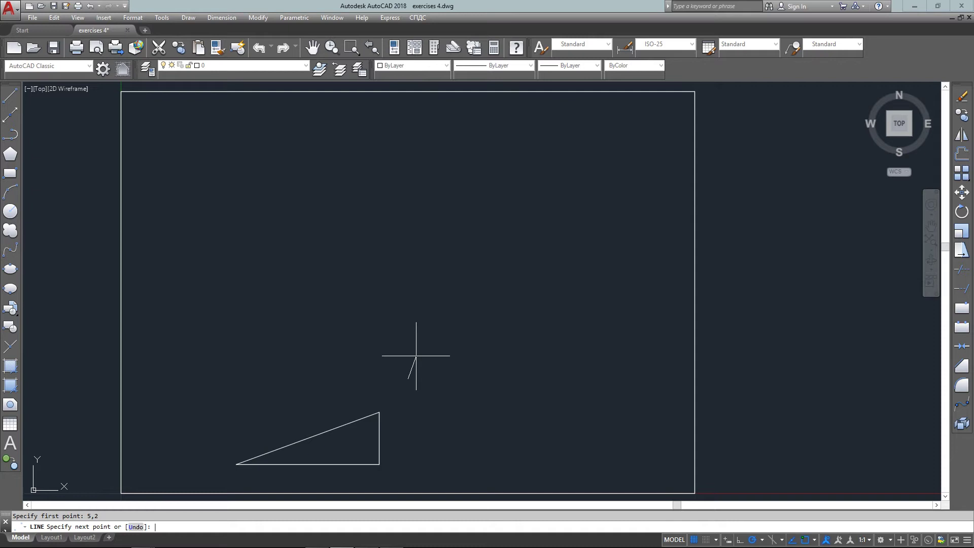
pyautogui.write('@')
pyautogui.write('2')
pyautogui.press('BackSpace')
pyautogui.write('<45')
pyautogui.press('Return')
pyautogui.write('@')
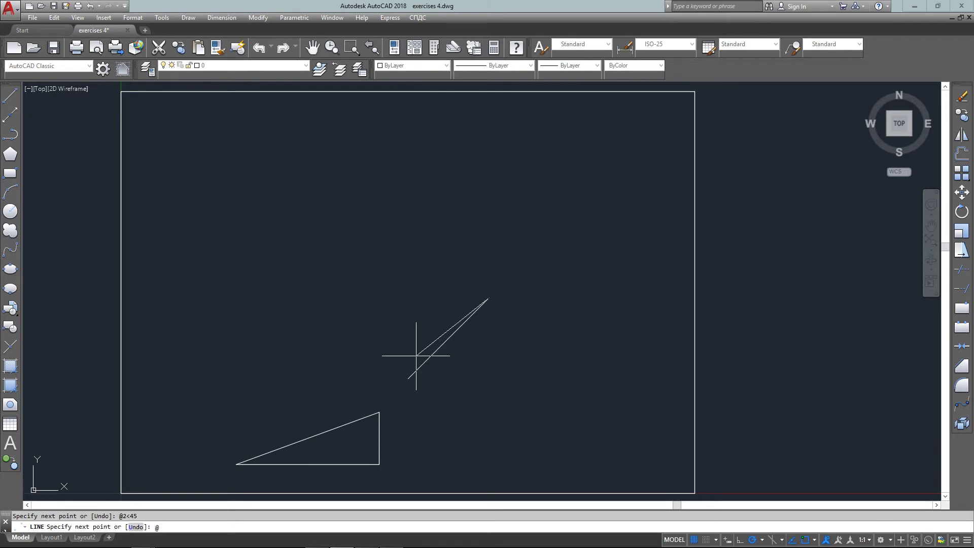
pyautogui.write('2<135')
pyautogui.press('Return')
pyautogui.write('@')
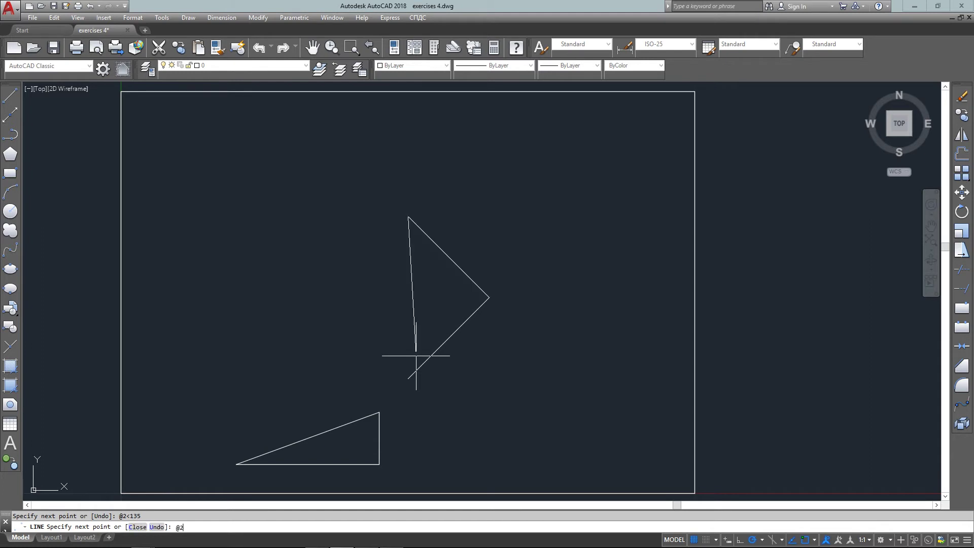
pyautogui.write('2<225')
pyautogui.press('Return')
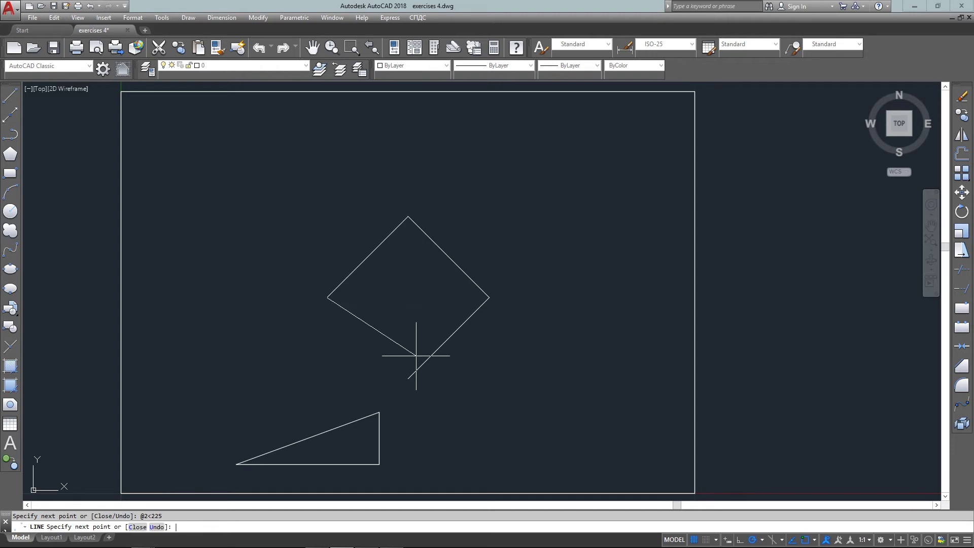
pyautogui.write('c')
pyautogui.press('Return')
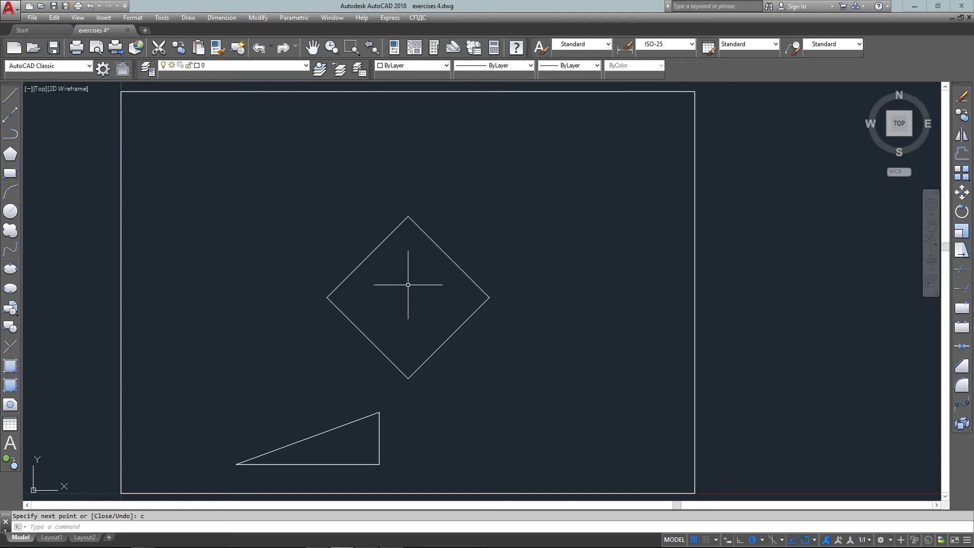
# Step: Draw an upright square whose four corners touch the diamond's edge midpoints
pyautogui.press('Return')
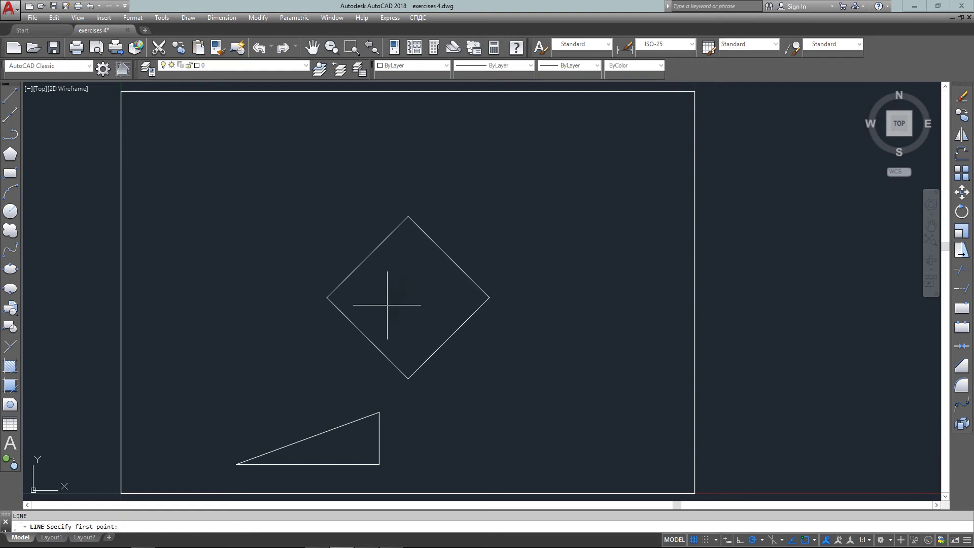
pyautogui.click(368, 337)
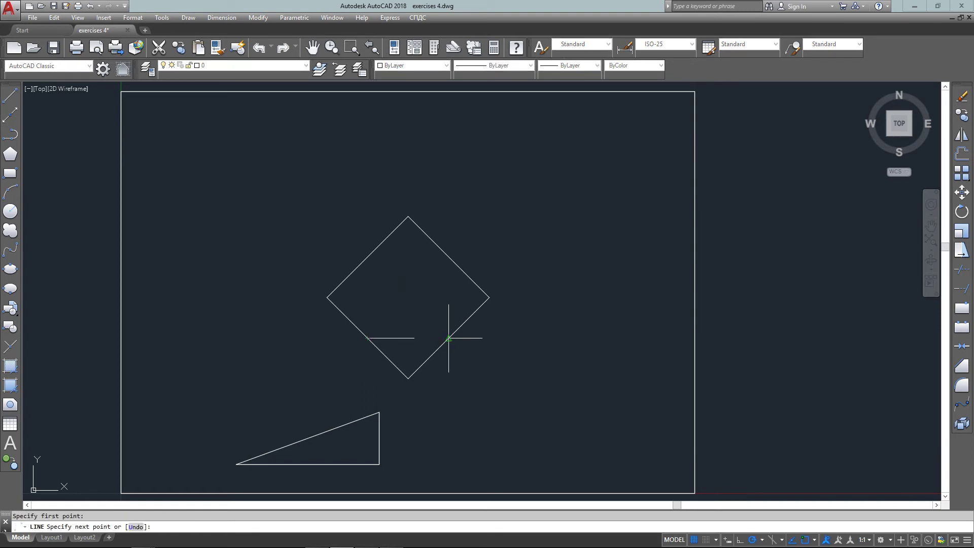
pyautogui.click(449, 338)
pyautogui.click(448, 257)
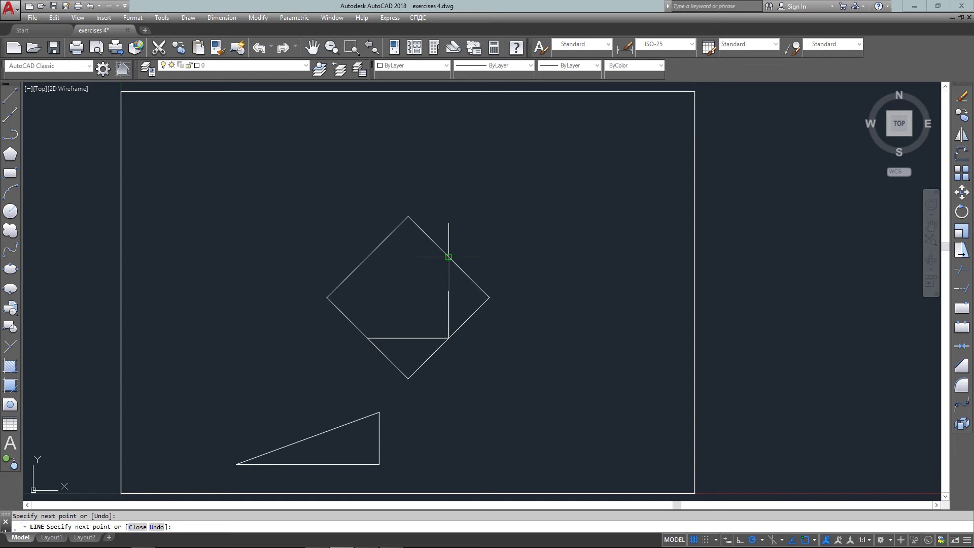
pyautogui.click(367, 258)
pyautogui.click(367, 337)
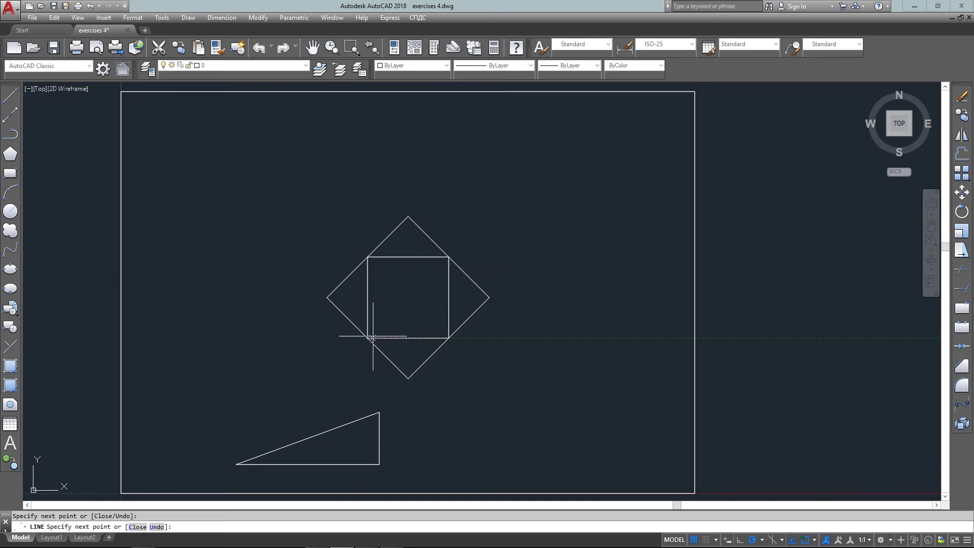
pyautogui.press('Return')
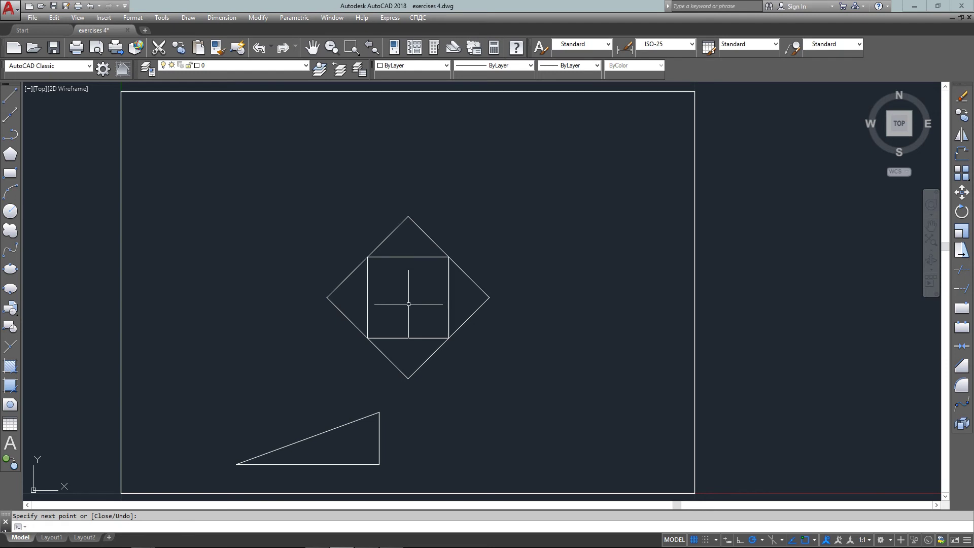
pyautogui.write('l')
# Step: Draw a LINE from point 8,6 straight down to point 8,2
pyautogui.press('Return')
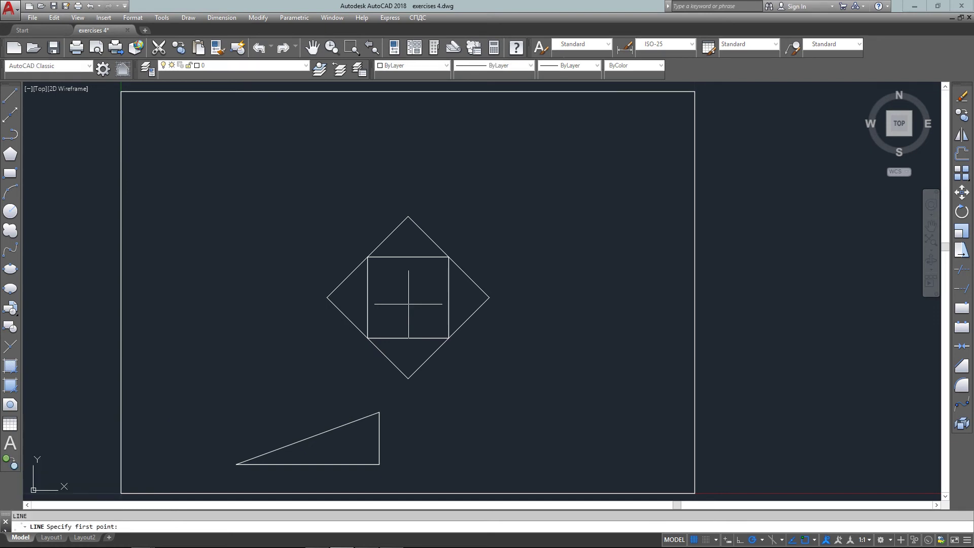
pyautogui.write('8,6')
pyautogui.press('Return')
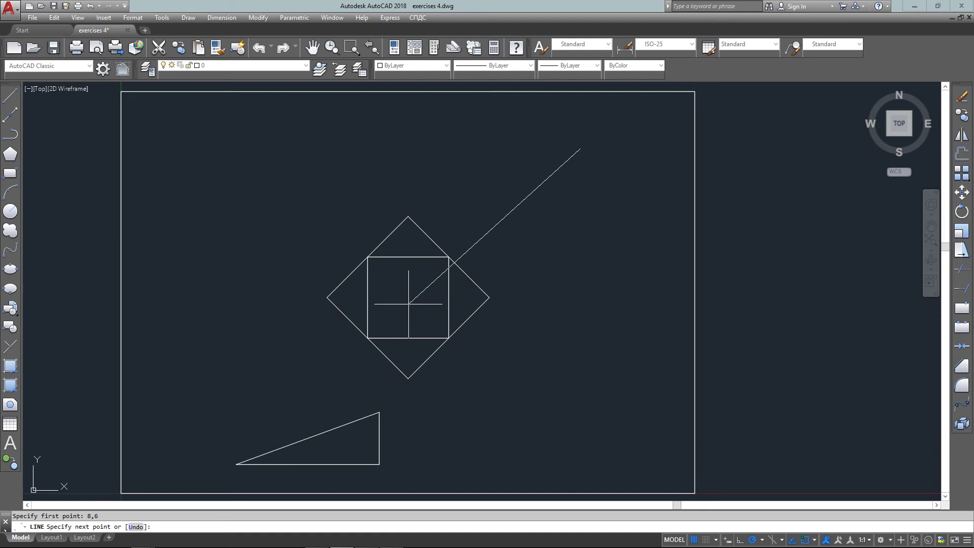
pyautogui.write('@2')
pyautogui.press('Return')
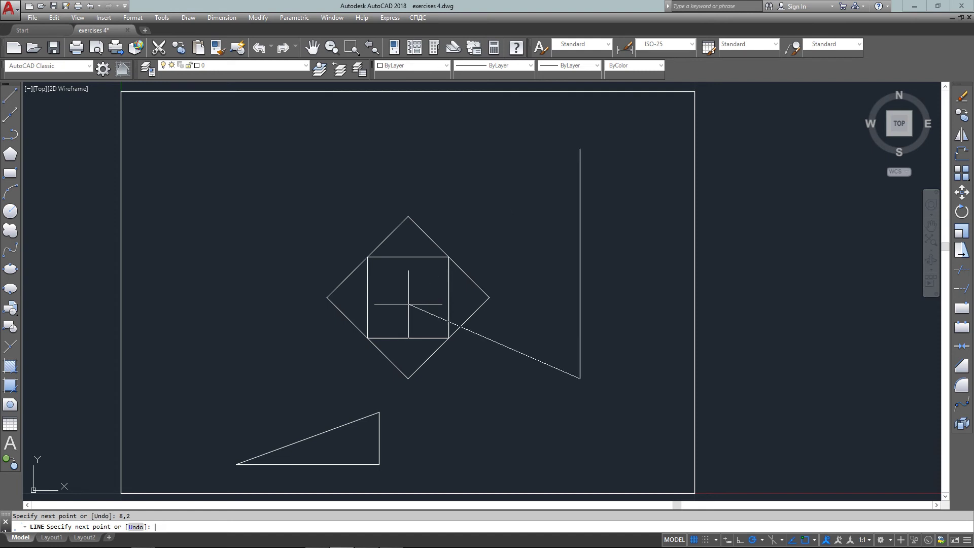
pyautogui.press('Escape')
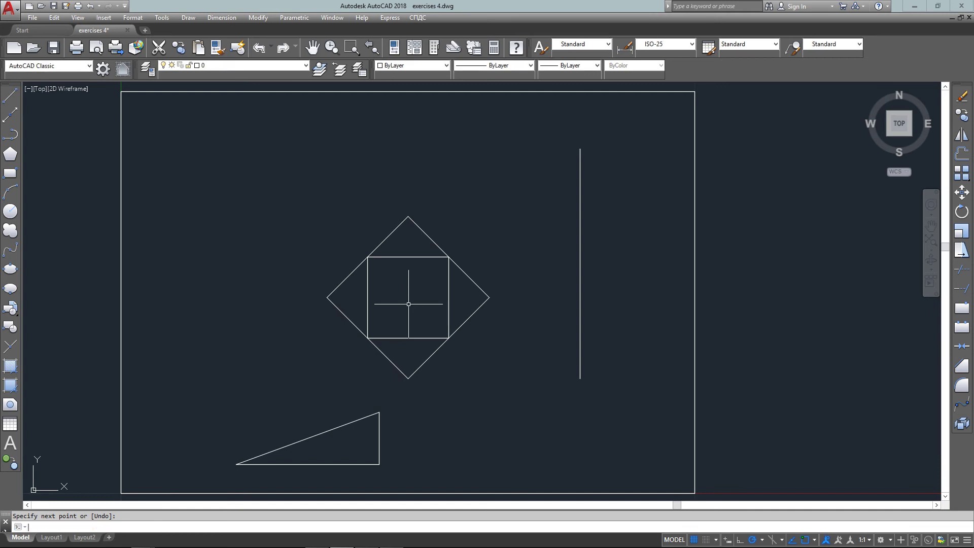
pyautogui.write('ci')
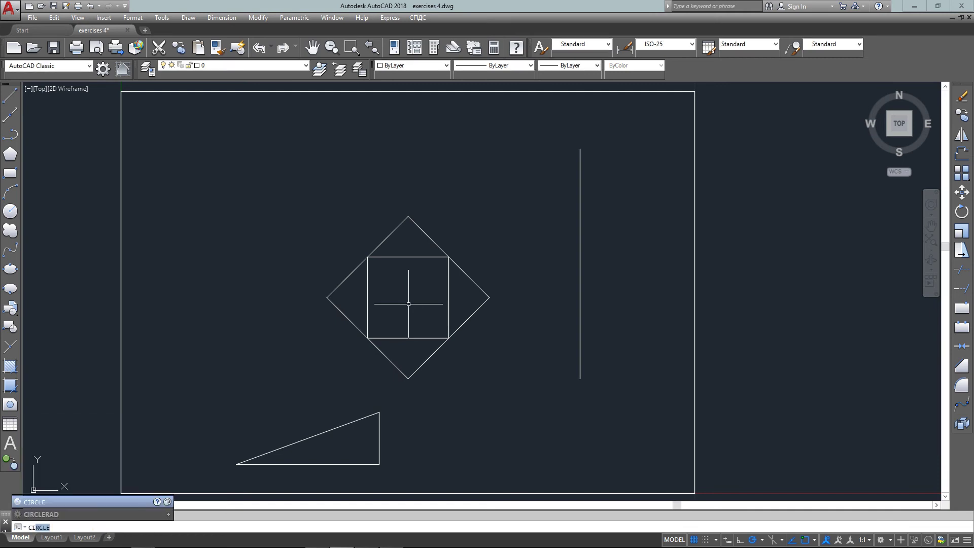
# Step: Draw a radius-1 circle centred on the upper part of the vertical line
pyautogui.press('Return')
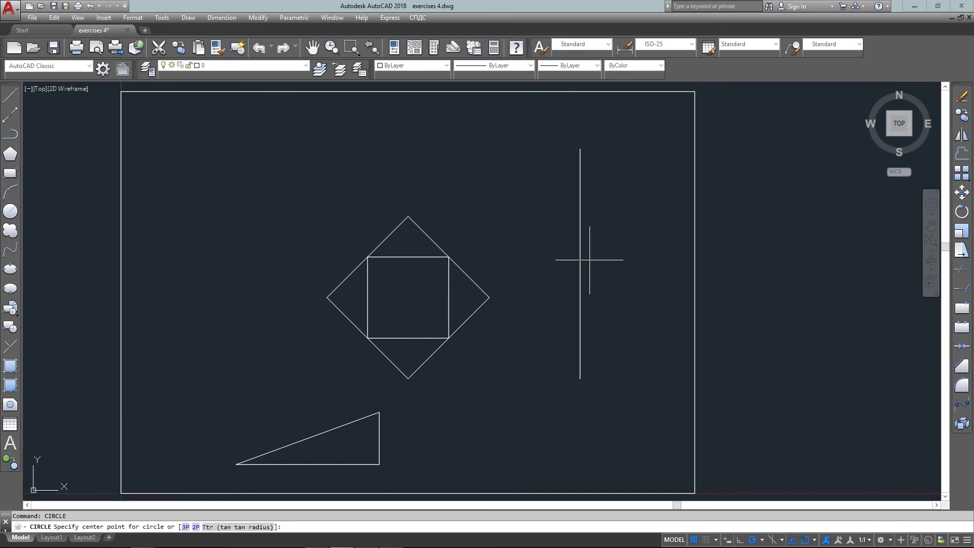
pyautogui.click(580, 265)
pyautogui.write('1')
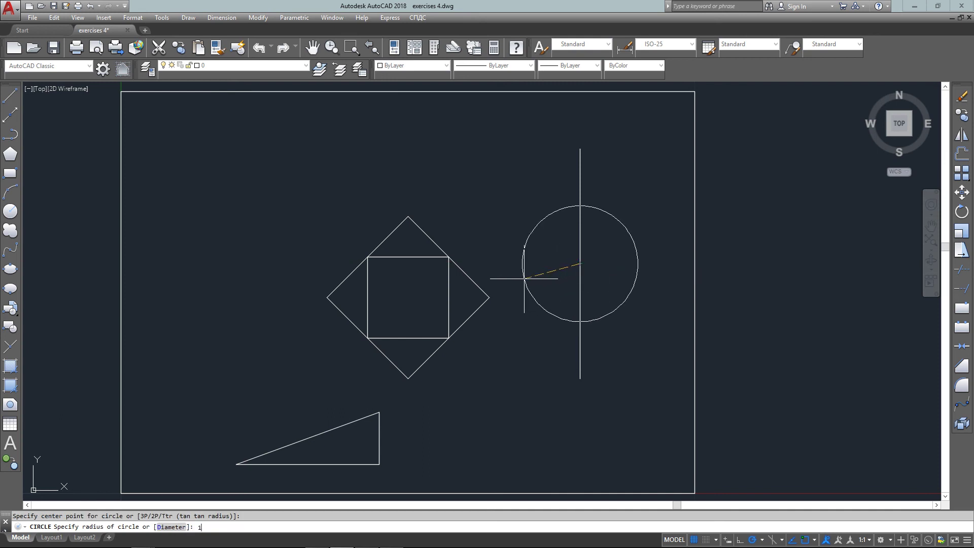
pyautogui.press('Return')
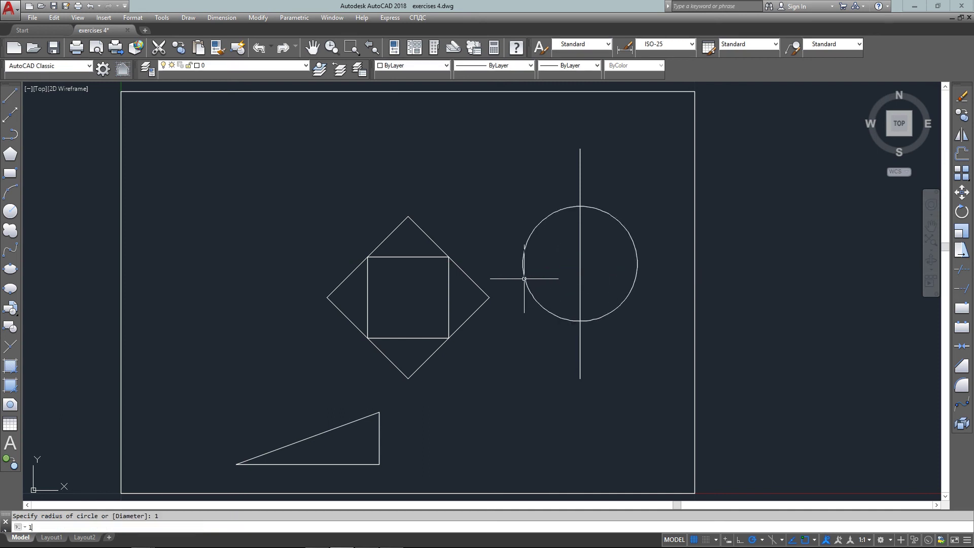
pyautogui.write('l')
pyautogui.press('Return')
# Step: Join the vertical line's bottom and top ends to the square's lower-right and upper-right corners
pyautogui.click(581, 378)
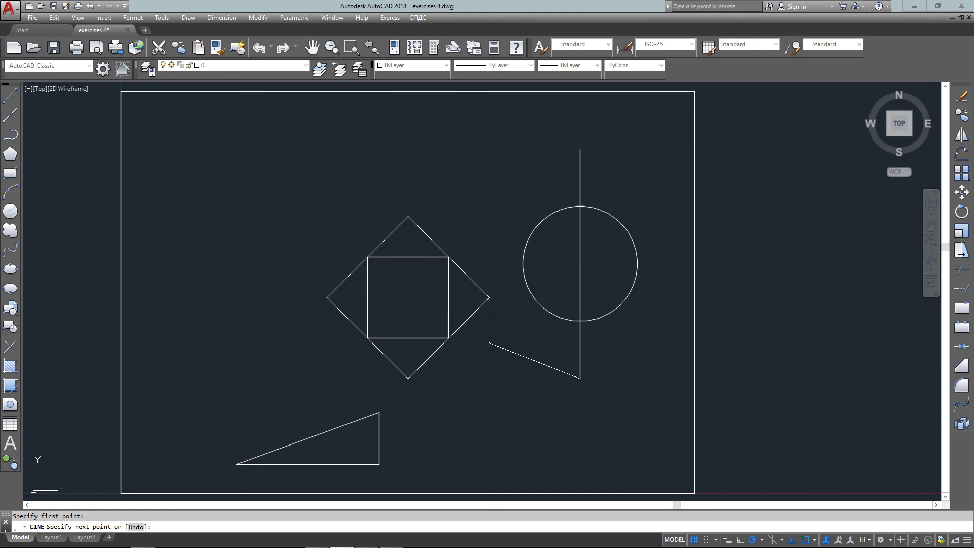
pyautogui.click(449, 338)
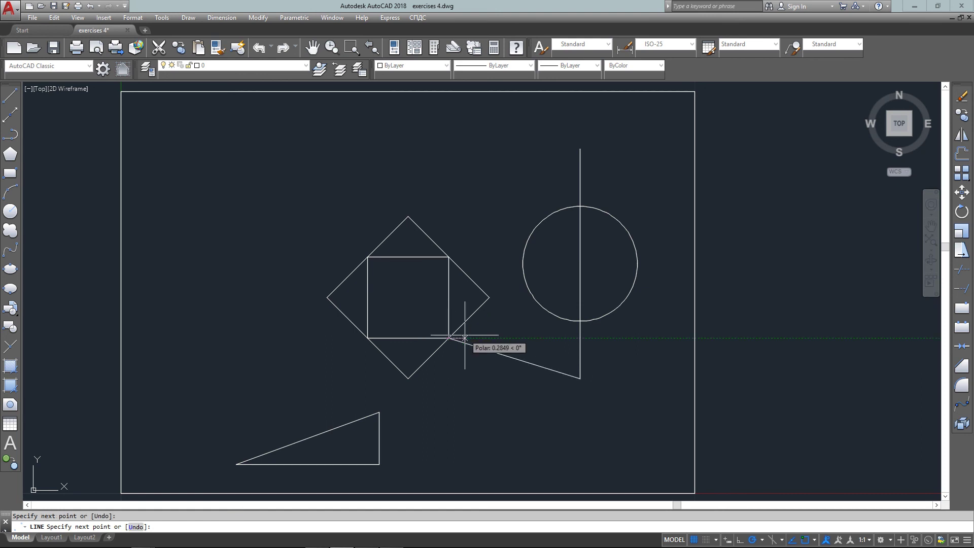
pyautogui.press('Return')
pyautogui.press('Return')
pyautogui.click(580, 149)
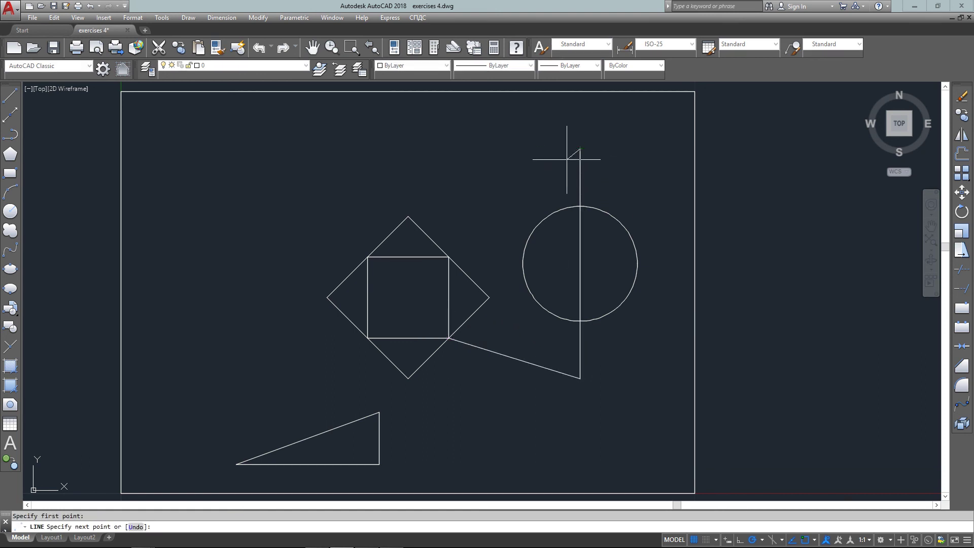
pyautogui.click(449, 256)
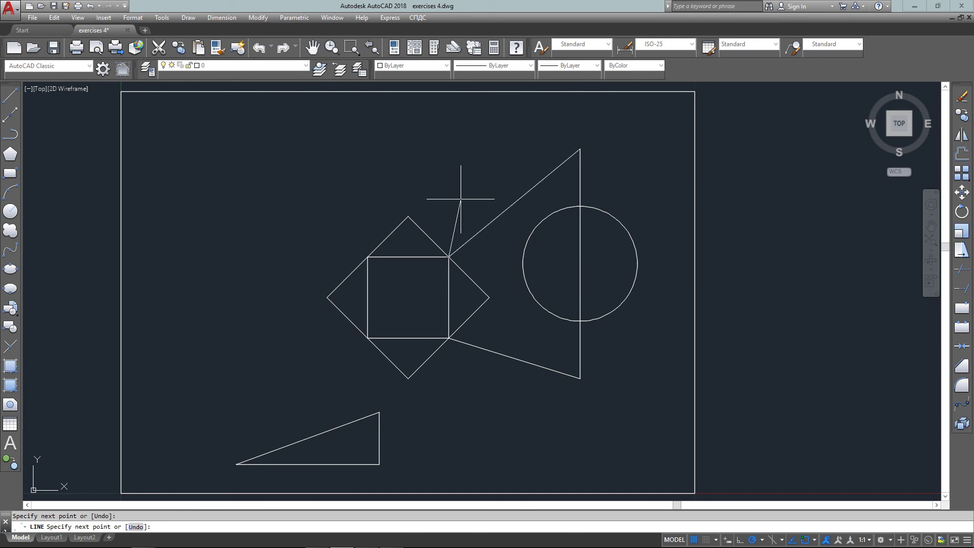
pyautogui.press('Return')
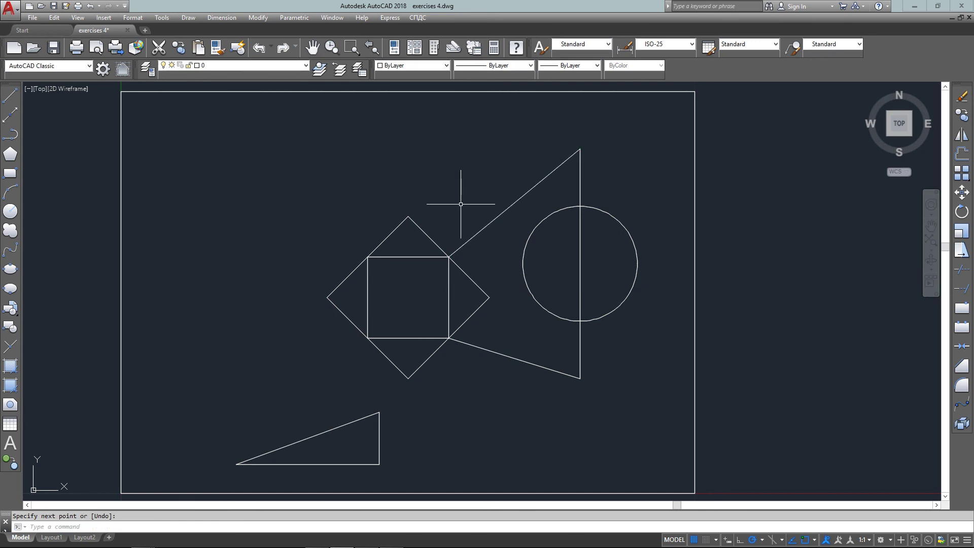